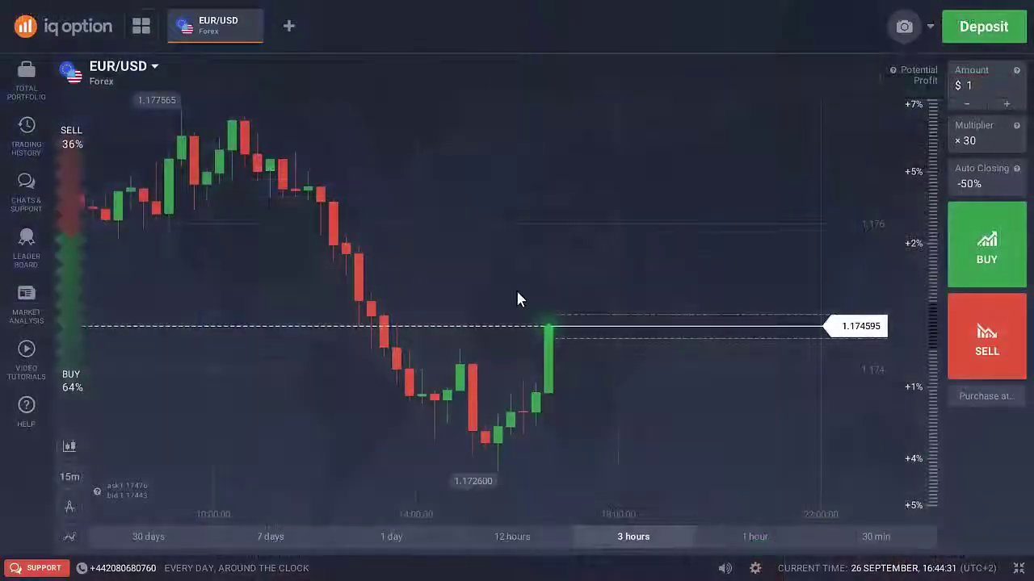
Step: Open the Personal Data page from the profile dropdown's account menu
left_click(930, 27)
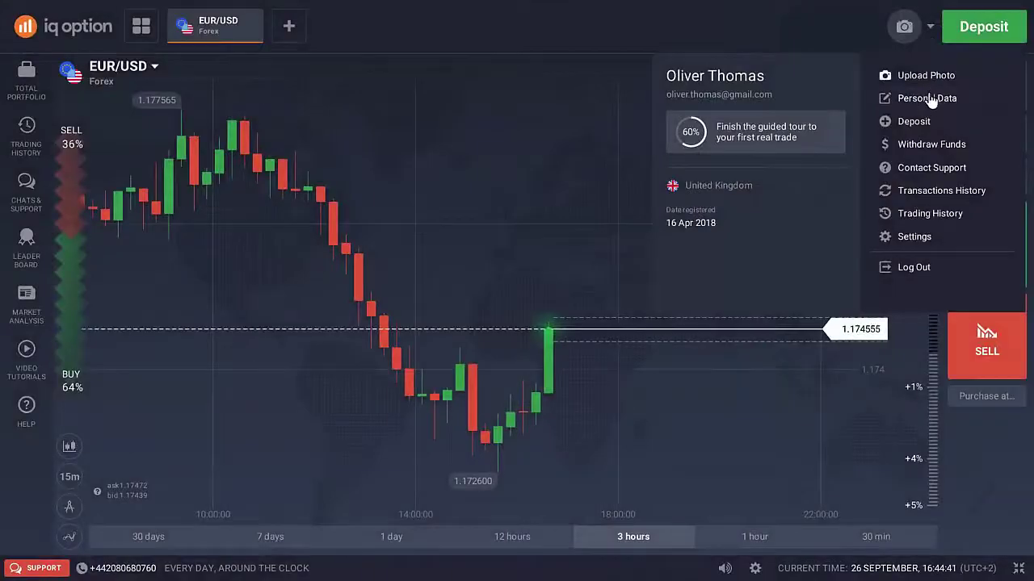
left_click(929, 98)
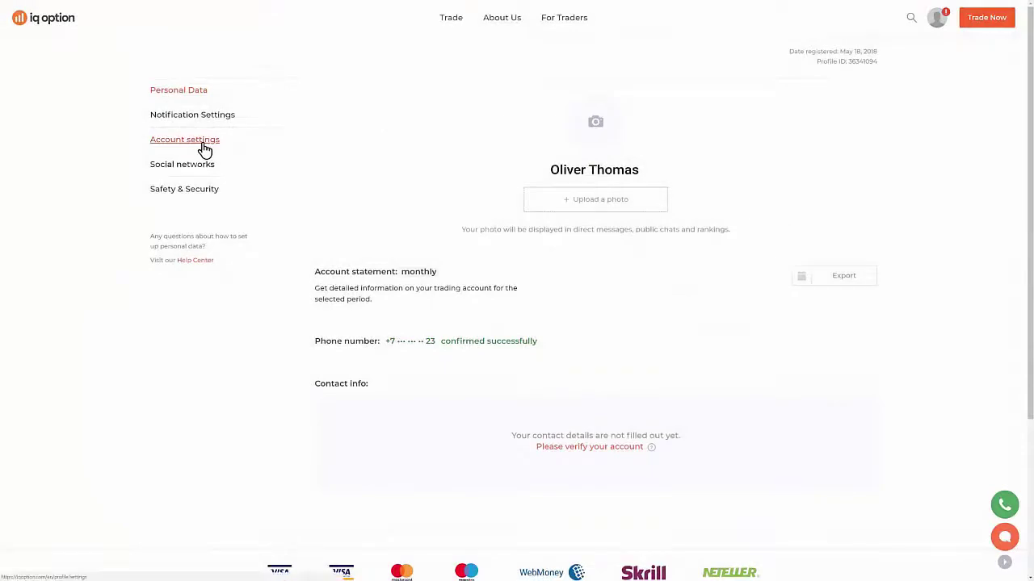
Step: In Account settings, turn the public profile on, regenerate the pseudonym, then turn it off
left_click(204, 150)
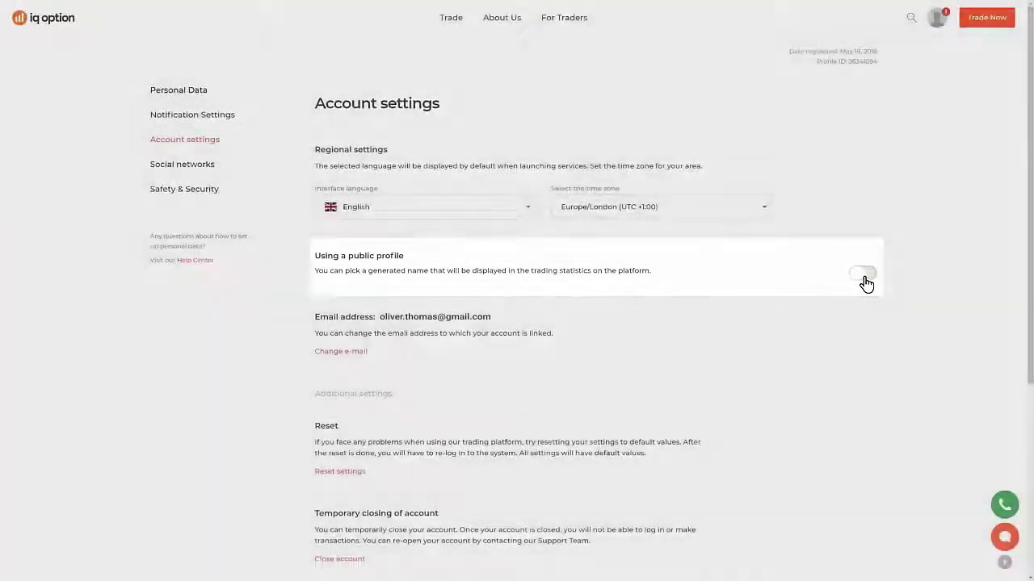
left_click(865, 279)
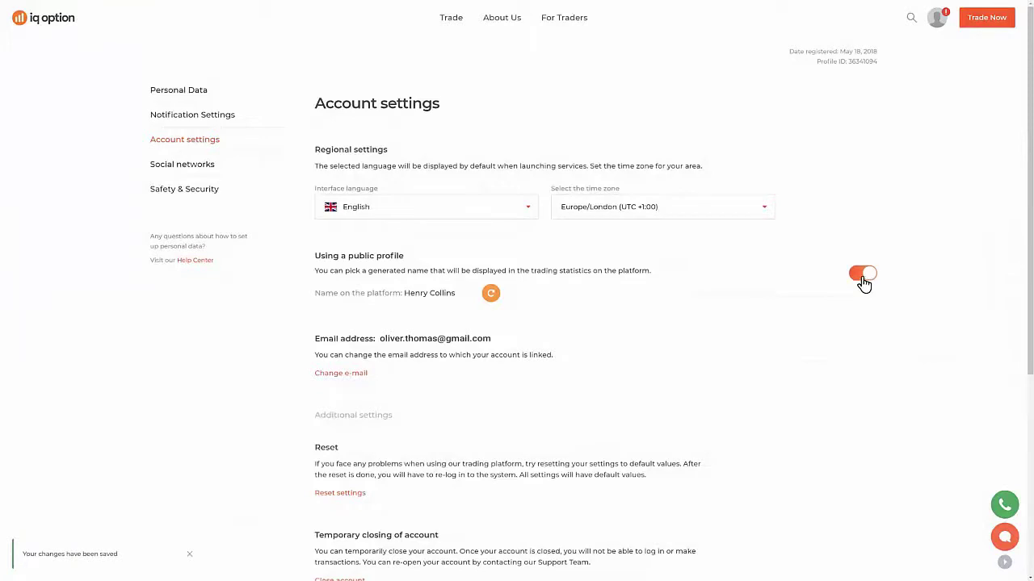
left_click(491, 295)
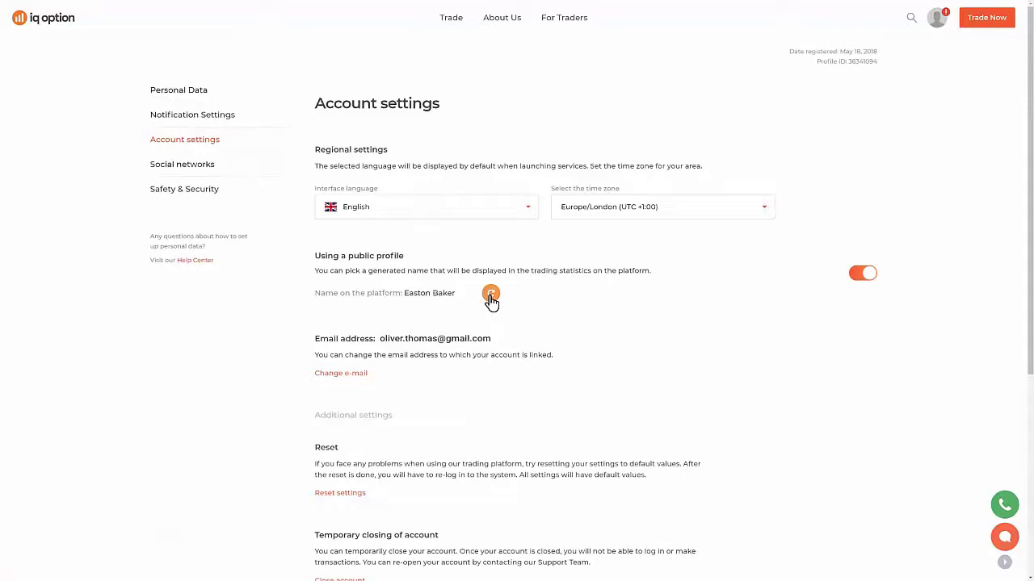
left_click(865, 276)
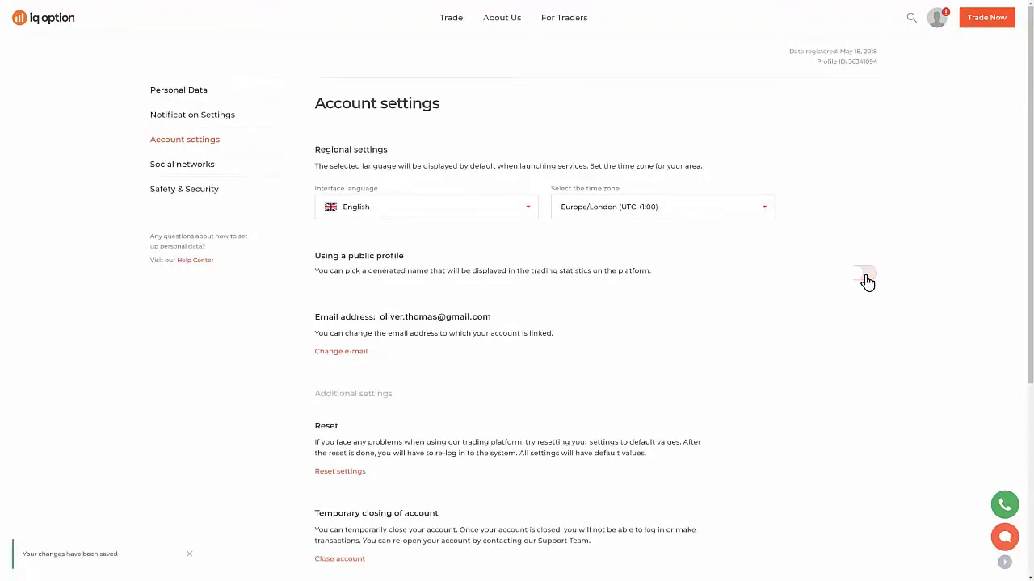
Step: Open and cancel the e-mail change and account closing dialogs, then return to Personal Data
left_click(340, 352)
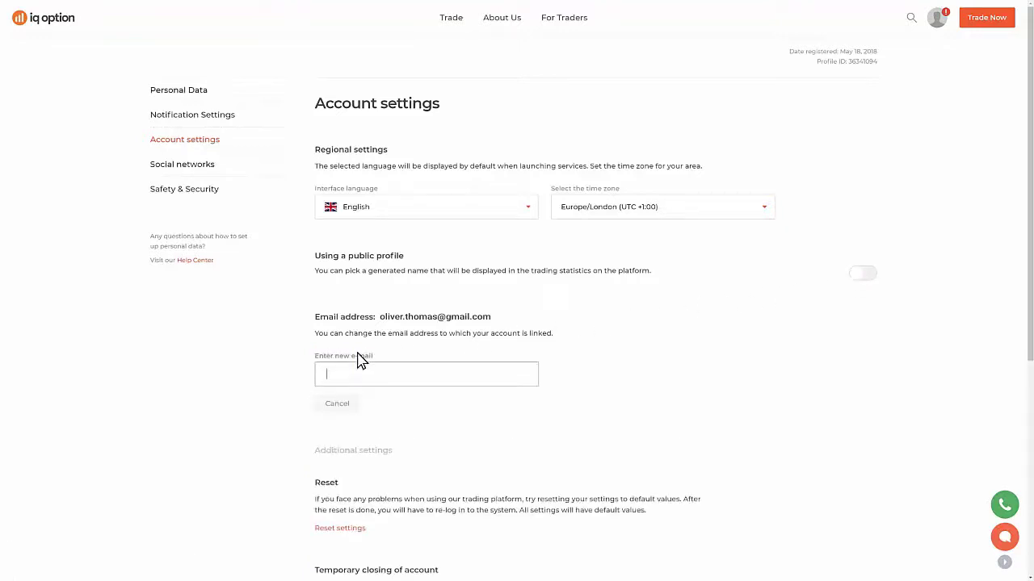
left_click(347, 408)
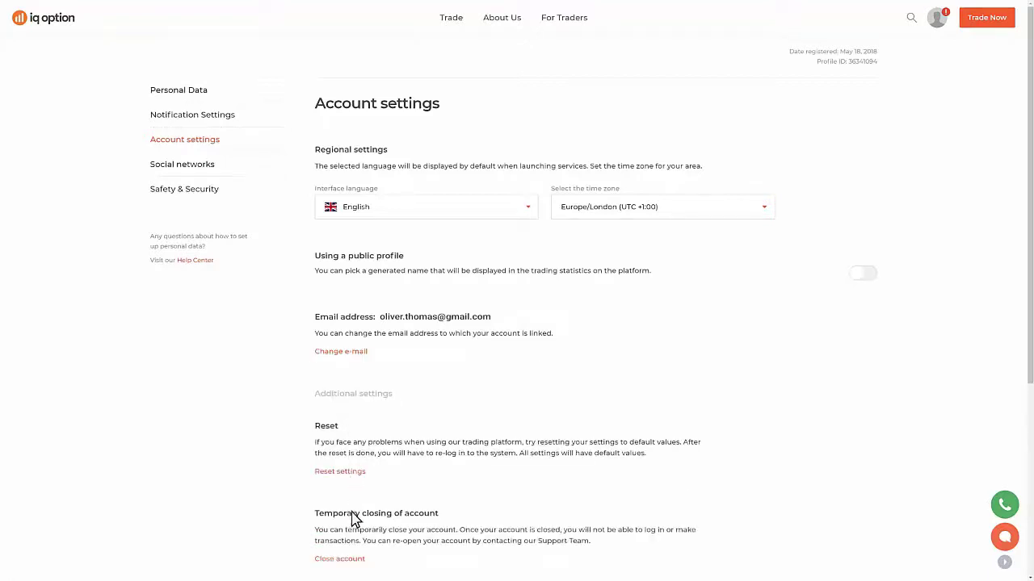
left_click(353, 561)
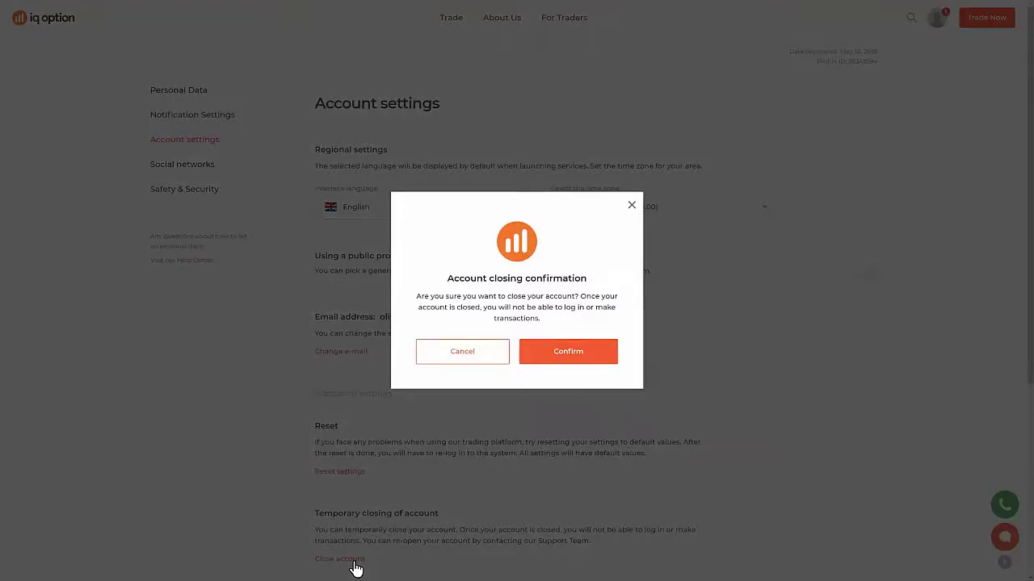
left_click(466, 358)
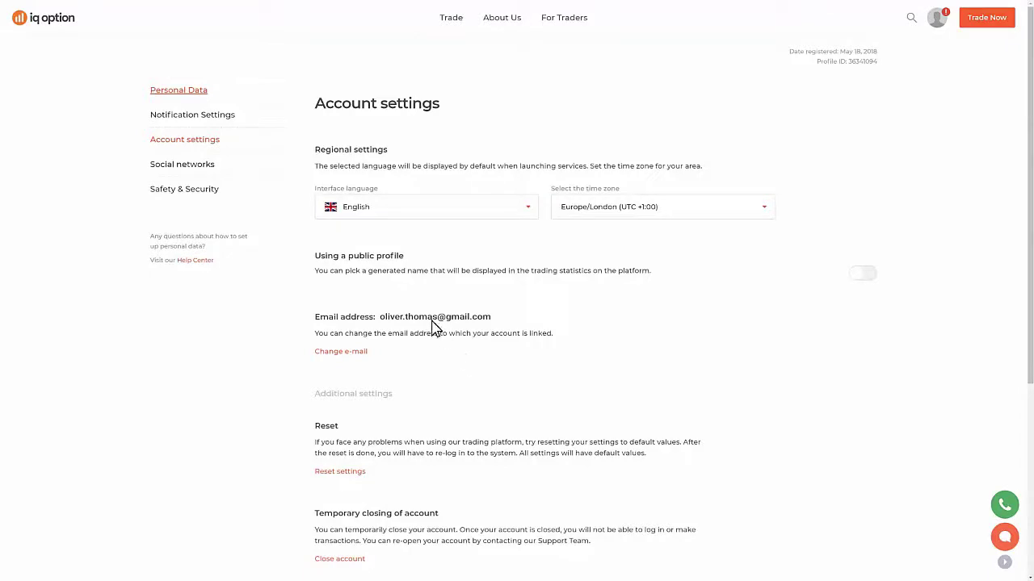
left_click(203, 98)
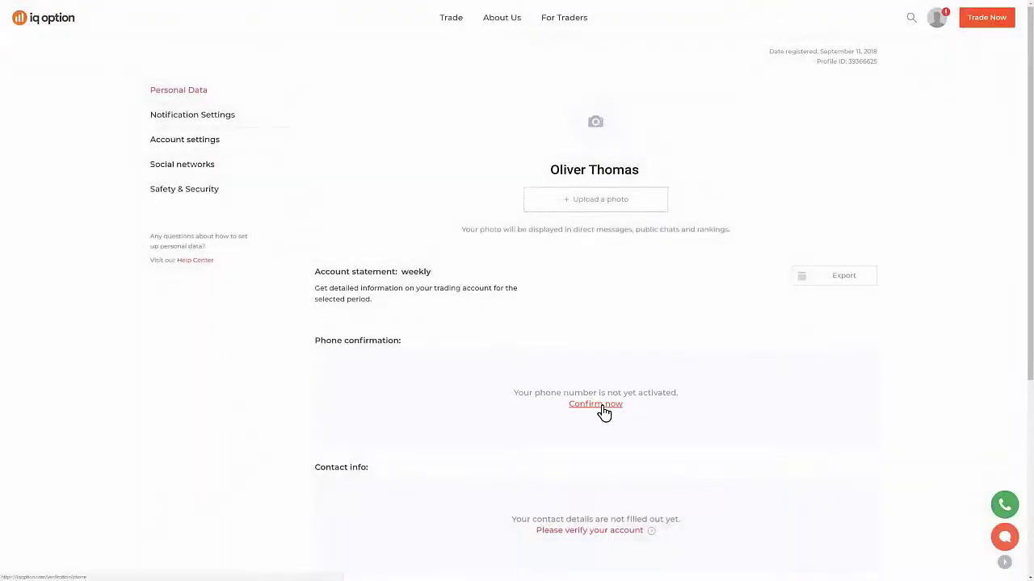
Step: Confirm the account's phone number by entering it and the received SMS code
left_click(599, 406)
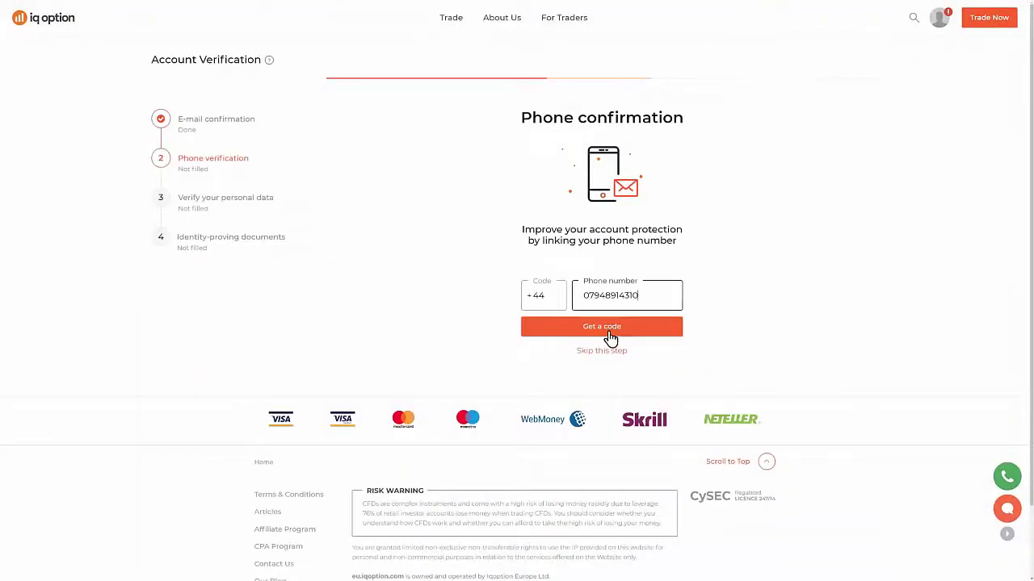
left_click(609, 337)
type("12345")
left_click(610, 338)
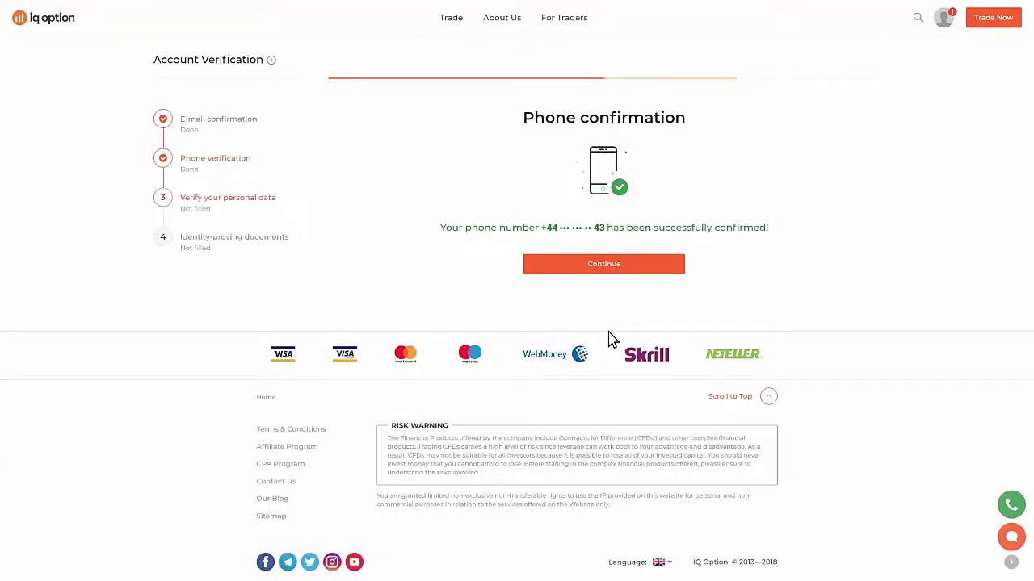
Step: In the personal data verification form, enter first name, last name and date of birth
left_click(629, 270)
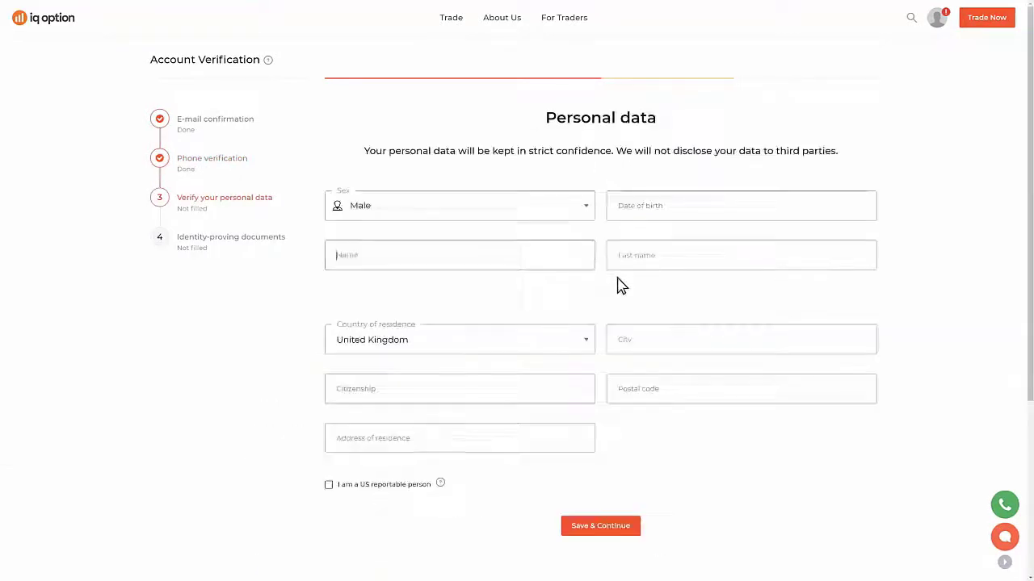
key("Tab")
key("Tab")
key("Tab")
Step: Add city London, citizenship United Kingdom, postal code and residence address, then save and continue
type("London")
key("Tab")
type("United Kingdom")
key("Tab")
type("EC2M 1GT")
key("Tab")
key("Tab")
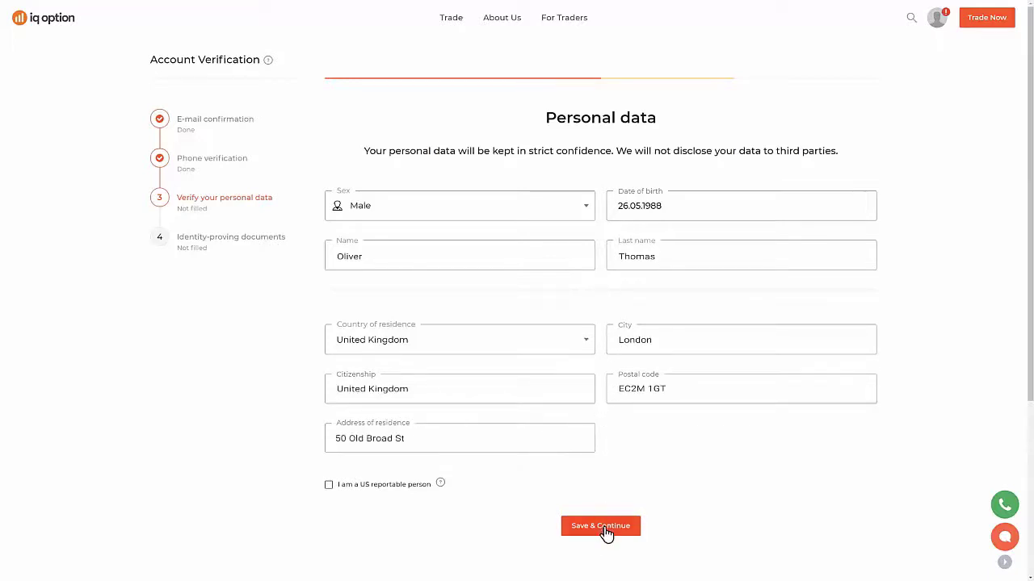
left_click(603, 533)
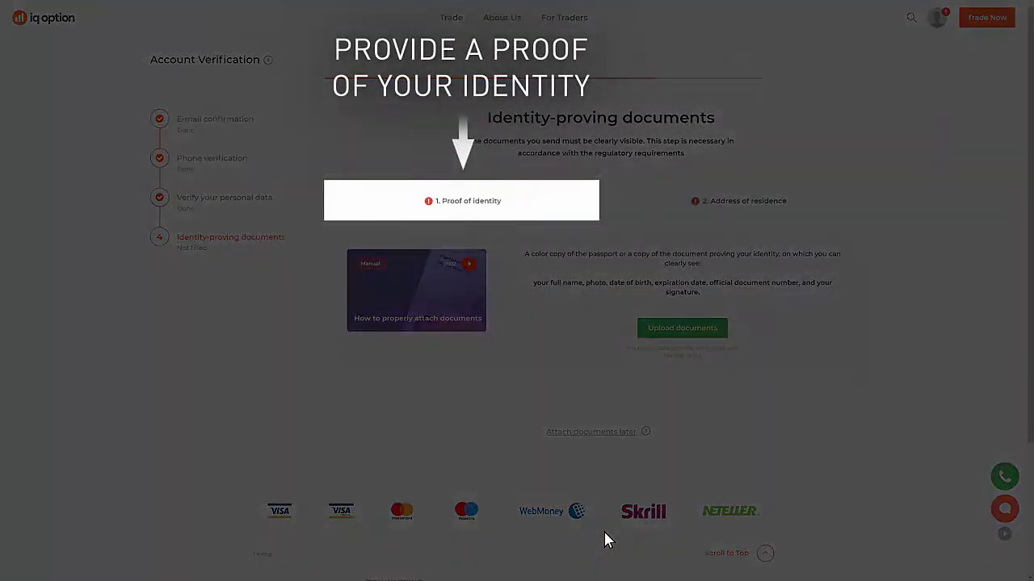
left_click(743, 216)
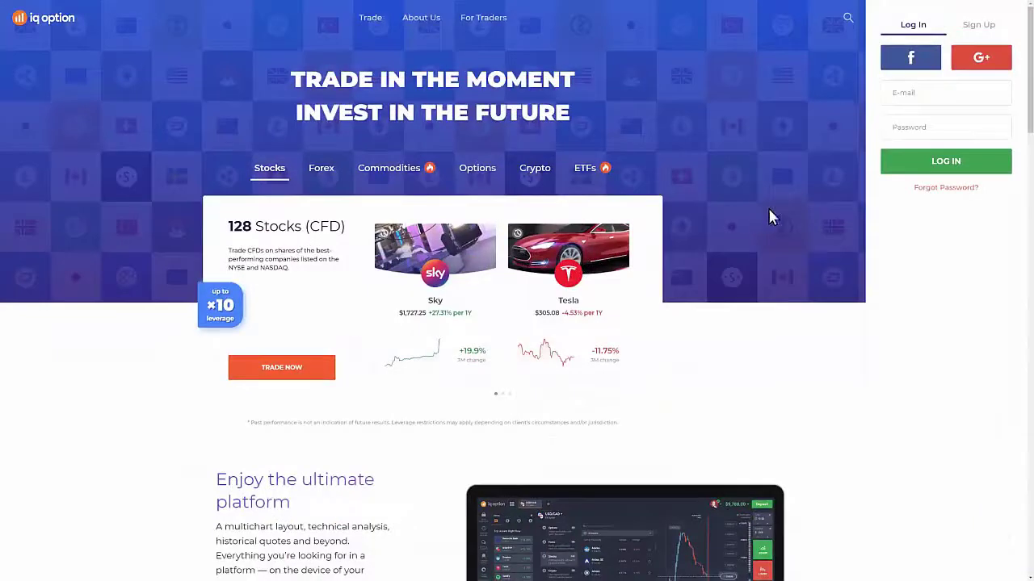
Step: Open the password reset form and enter the account's e-mail address
left_click(946, 188)
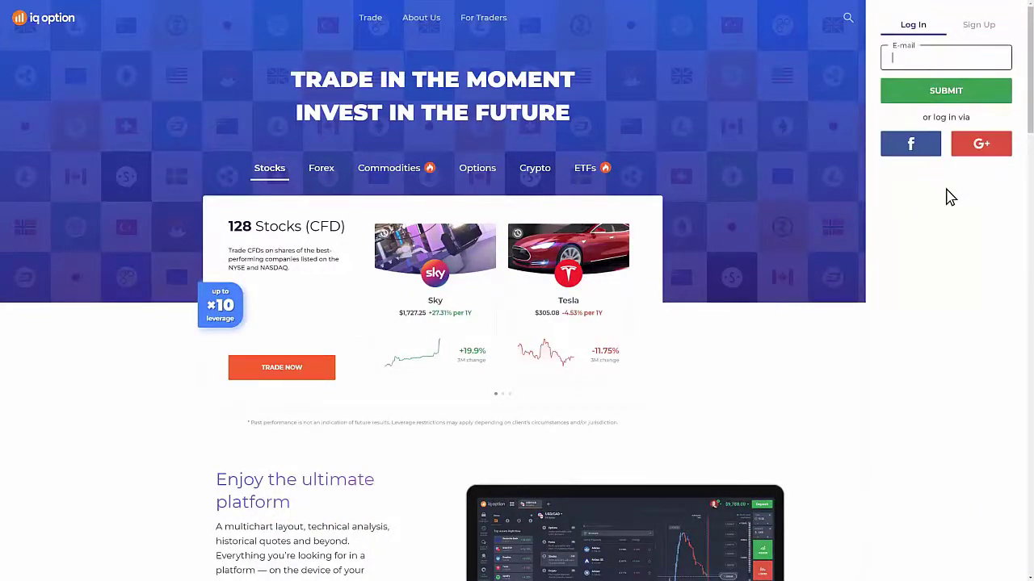
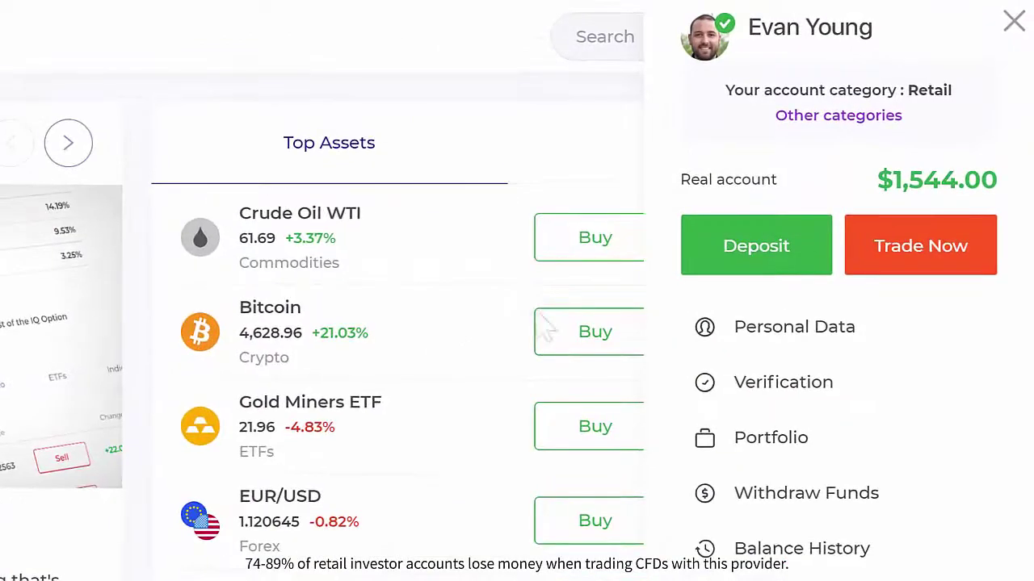
Step: Set up a $100 Visa / Mastercard deposit on the Deposit page
left_click(754, 245)
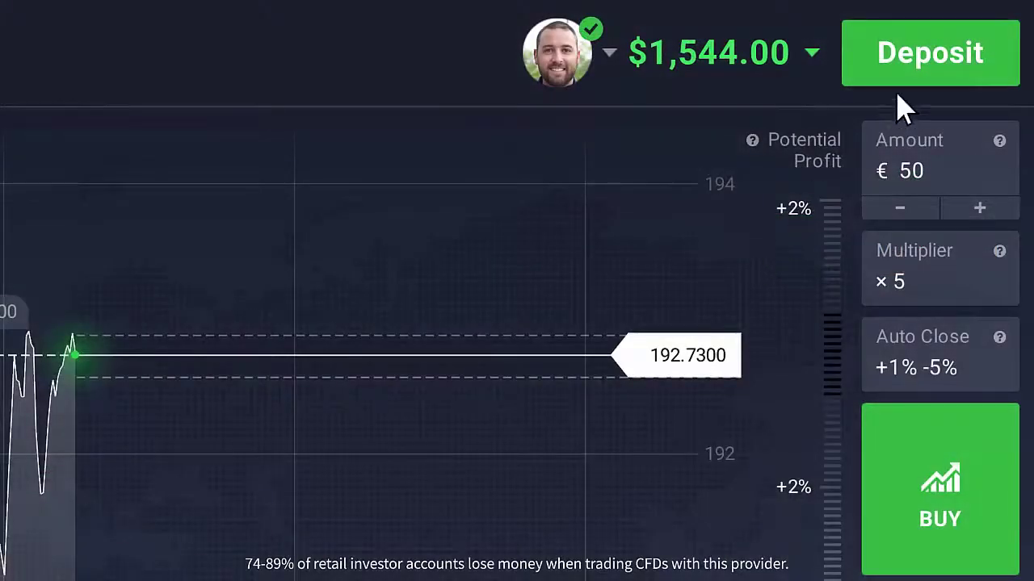
left_click(941, 66)
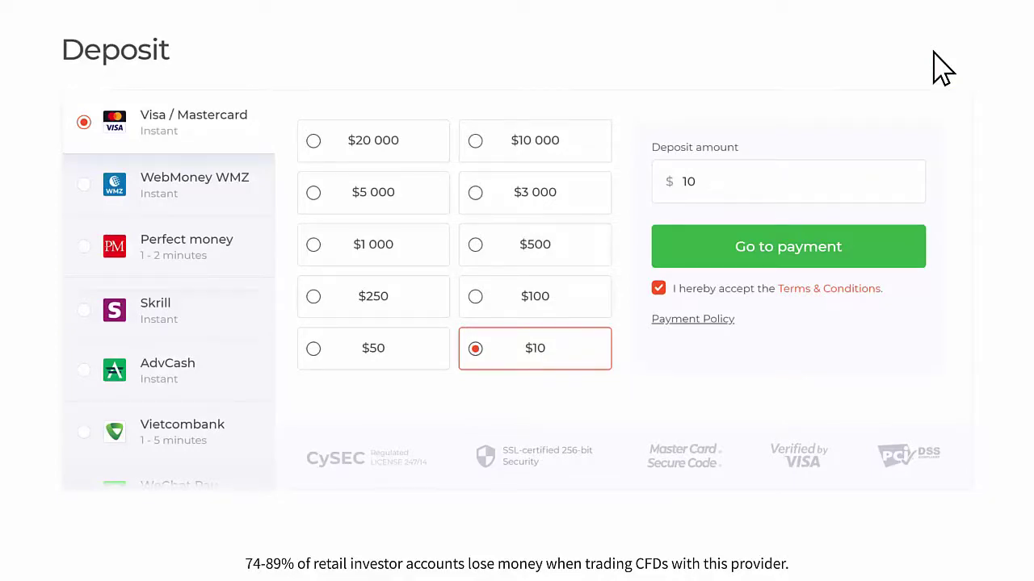
left_click(792, 190)
key("BackSpace")
key("BackSpace")
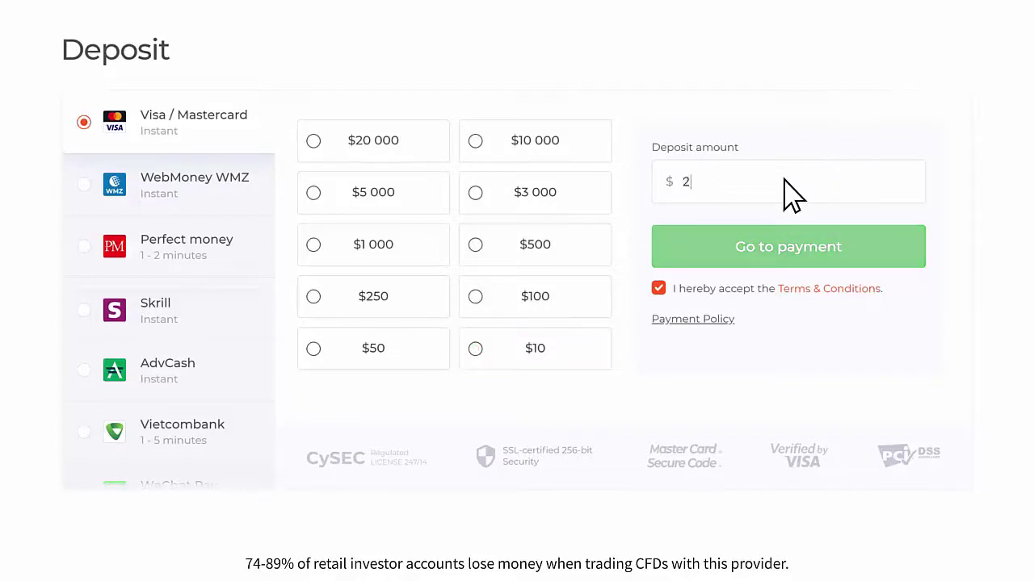
type("20")
left_click(565, 300)
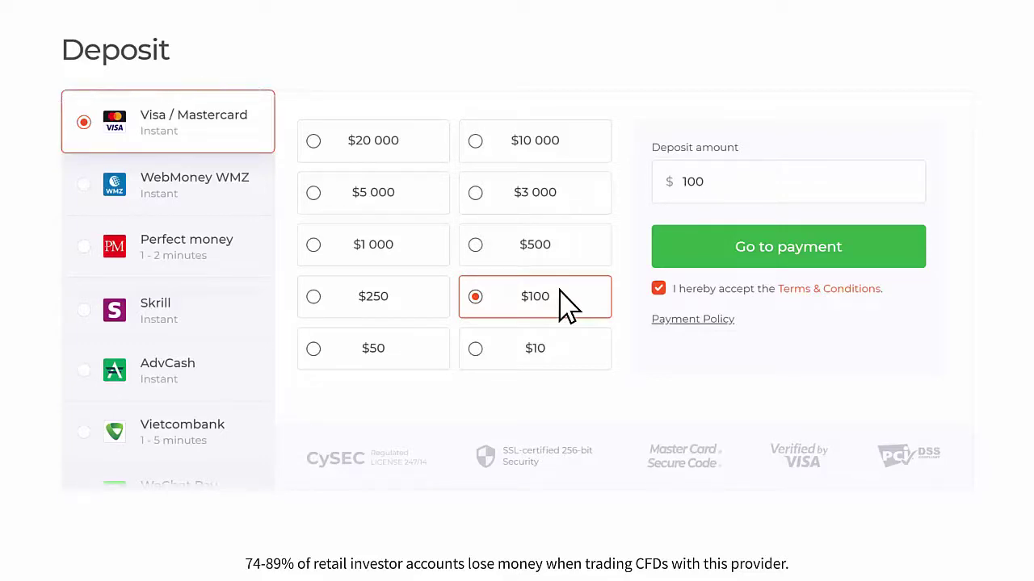
Step: Enter the card number, expiry, cardholder name and CVC for the $100 payment
left_click(875, 254)
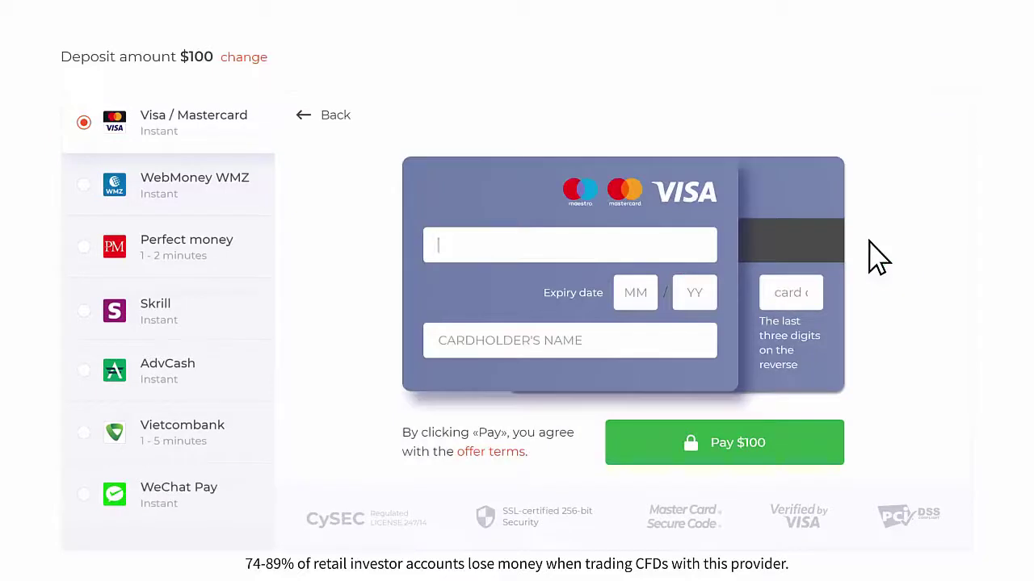
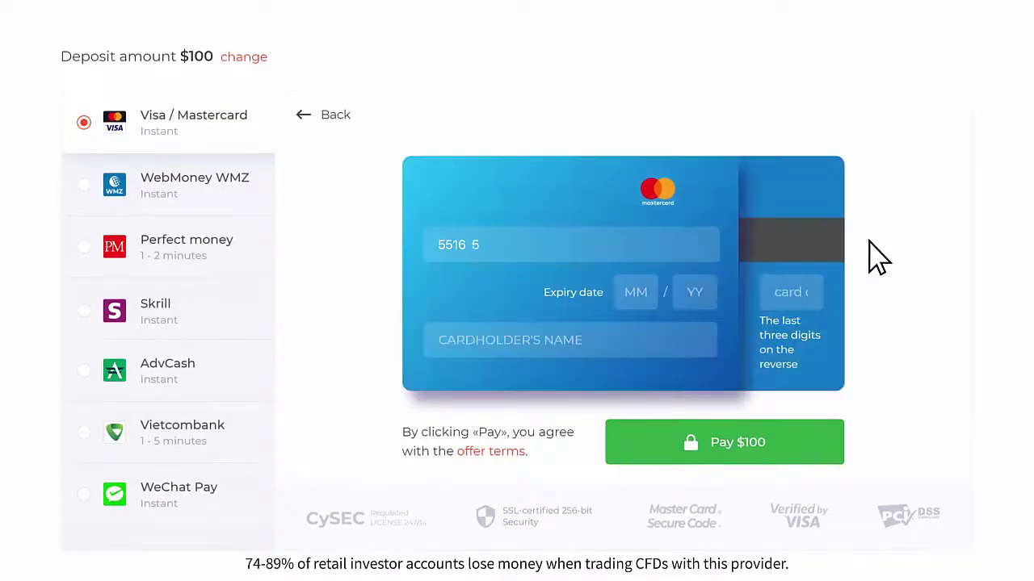
key("Tab")
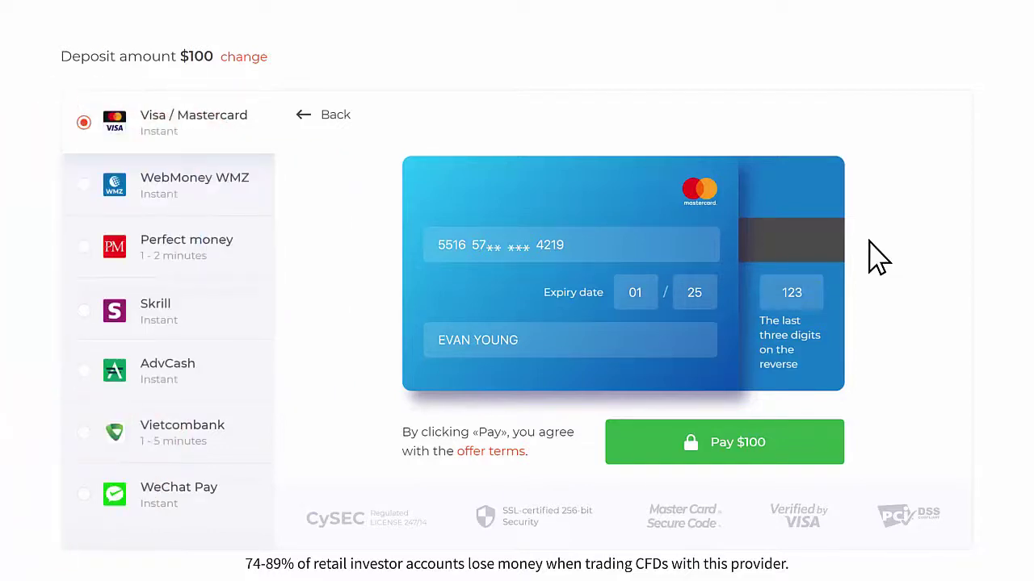
Step: Submit the $100 card payment and confirm it with the bank's SMS code
left_click(716, 454)
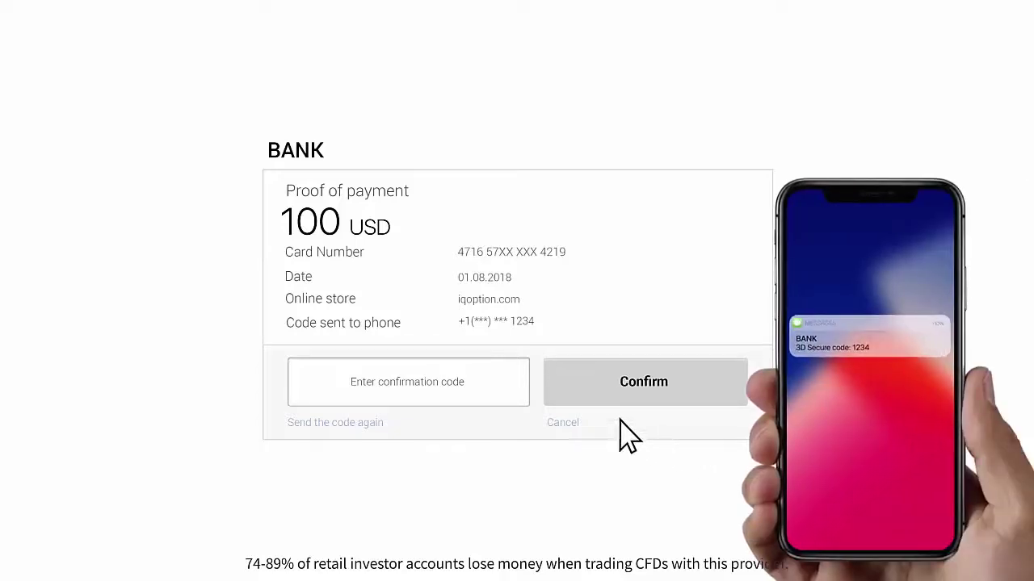
type("4")
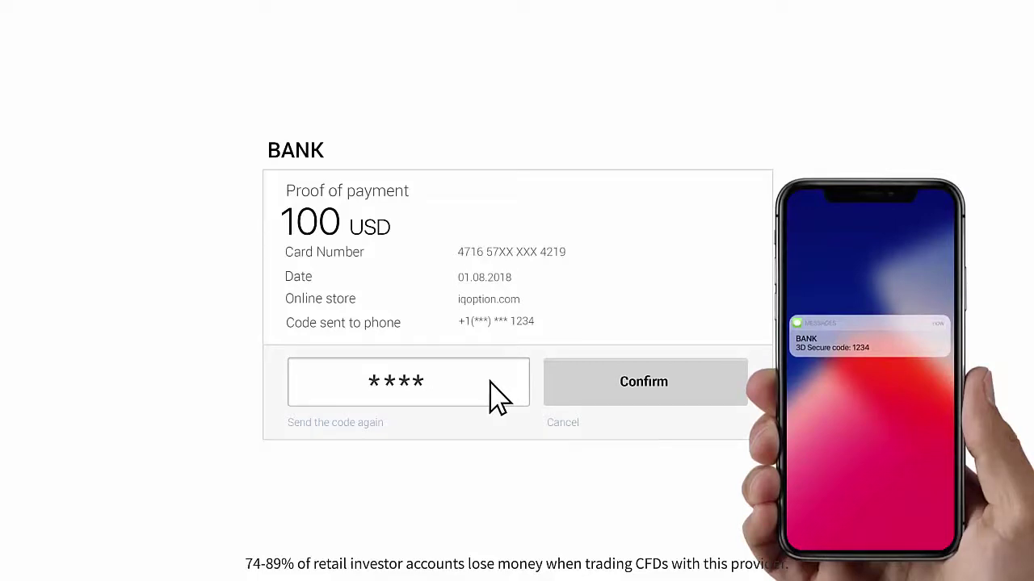
left_click(595, 382)
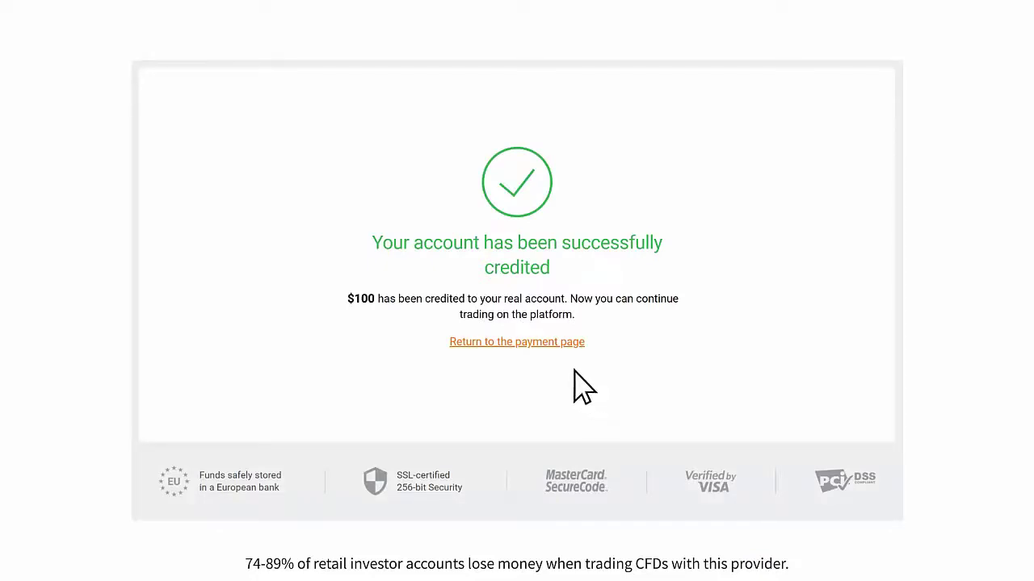
left_click(522, 344)
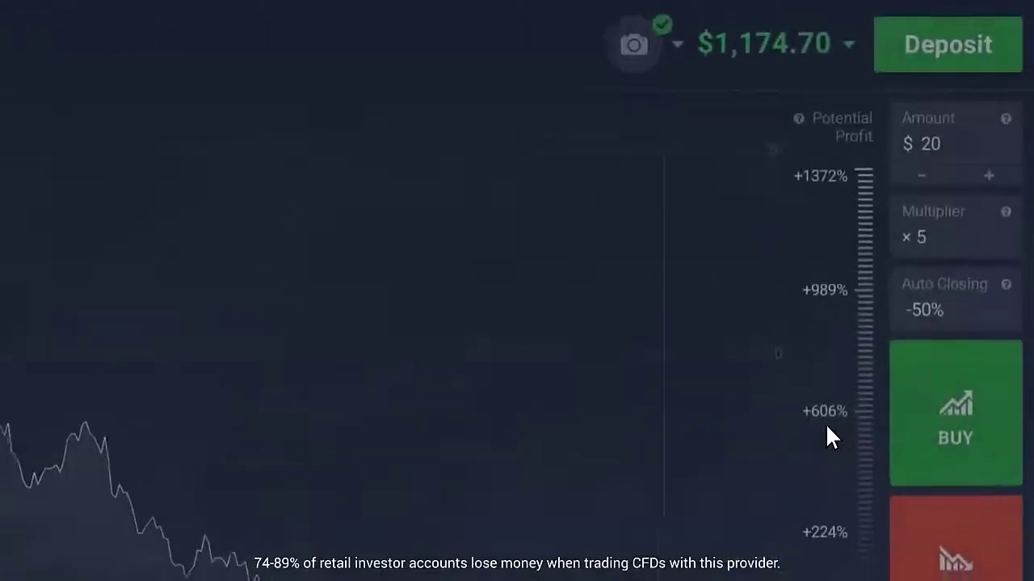
Step: Open the account menu to reach Withdraw Funds
left_click(669, 45)
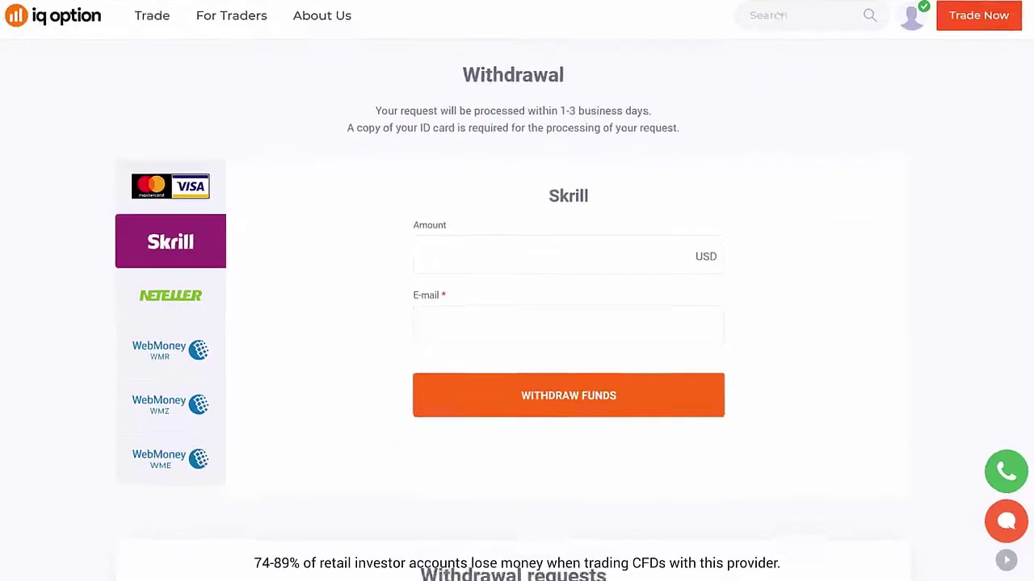
Step: Try amounts 2 and 1000000, then withdraw $100 to the Visa/MasterCard bank card
left_click(594, 247)
type("2")
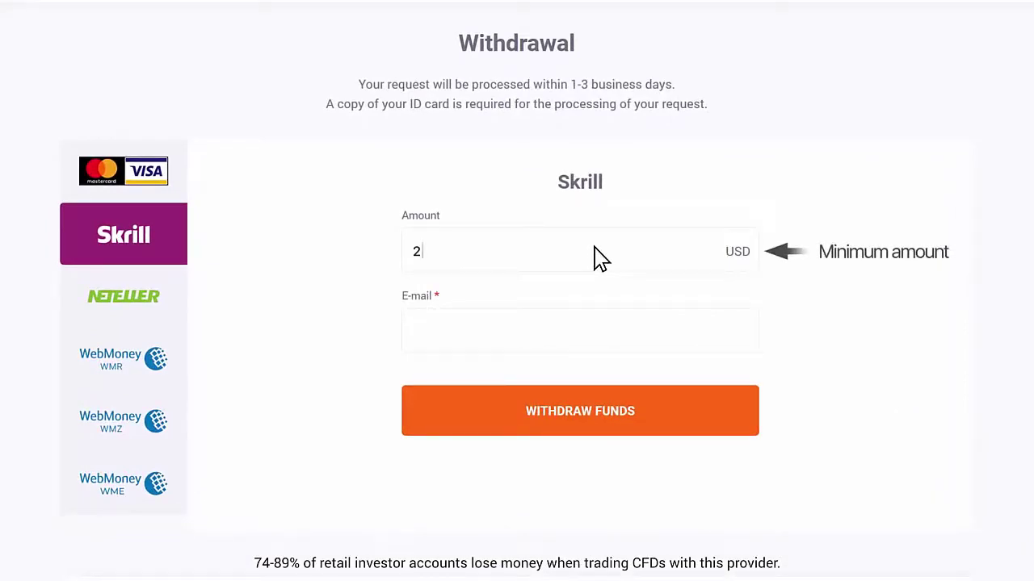
key("BackSpace")
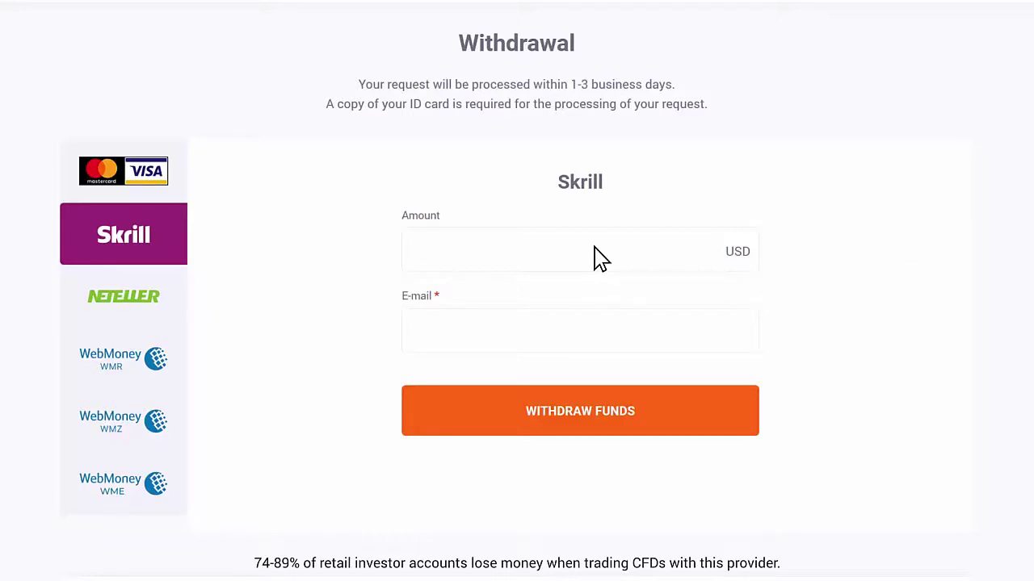
type("1000000")
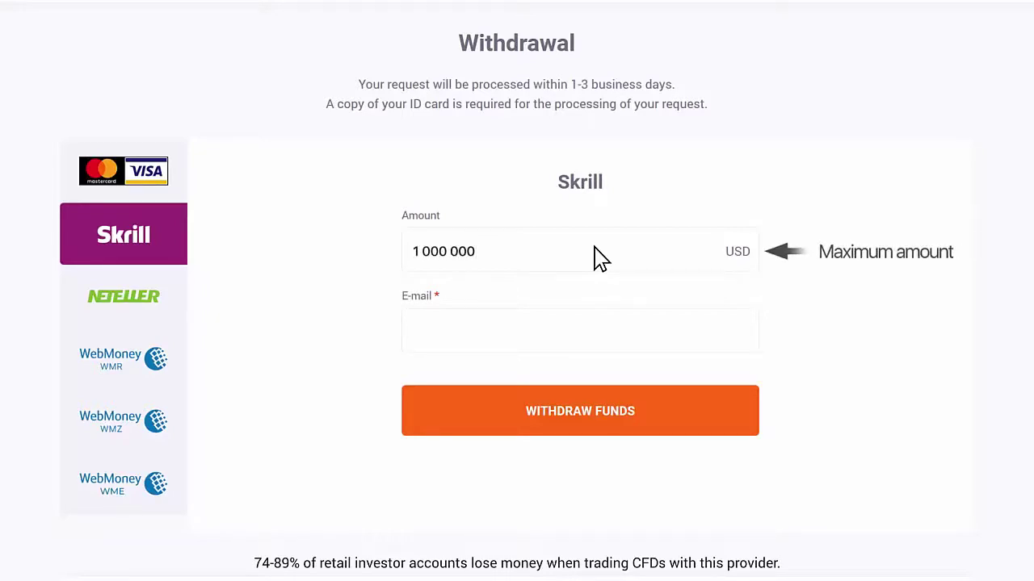
left_click(123, 169)
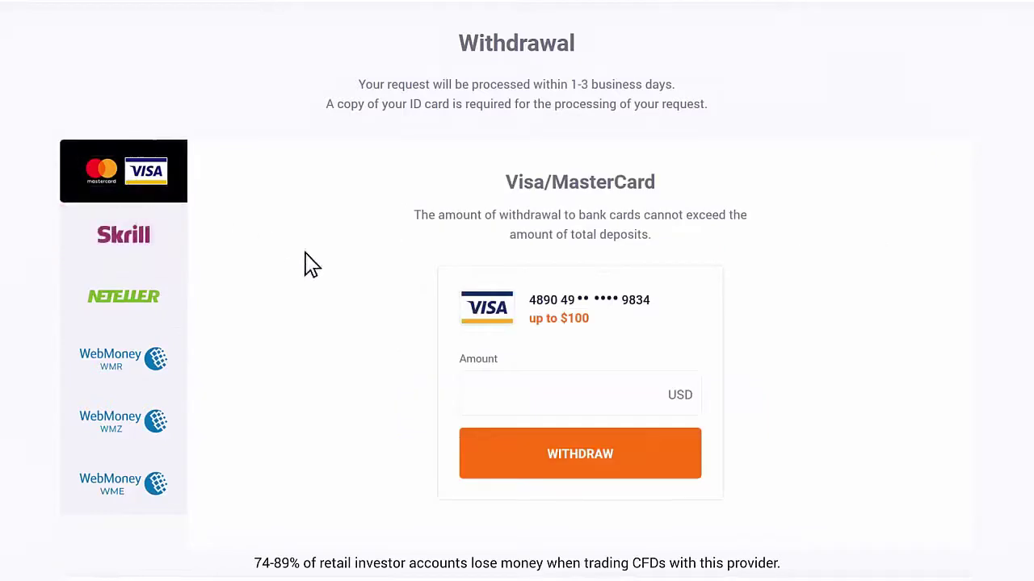
left_click(596, 395)
type("100")
left_click(644, 454)
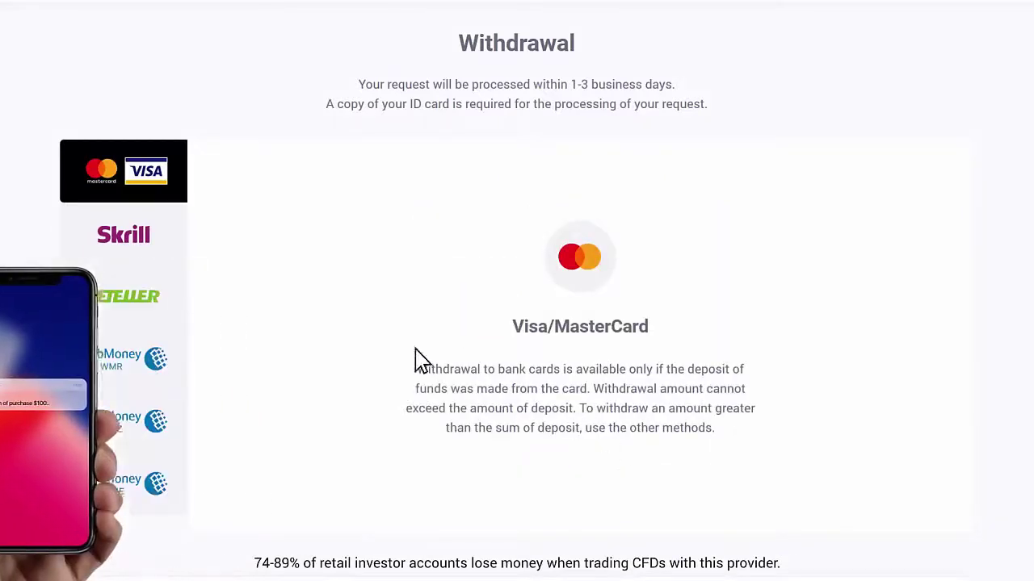
Step: Switch to Skrill and enter a 50 USD amount with the recipient e-mail address
left_click(127, 238)
type("50")
key("Tab")
type("yourname@mail.com")
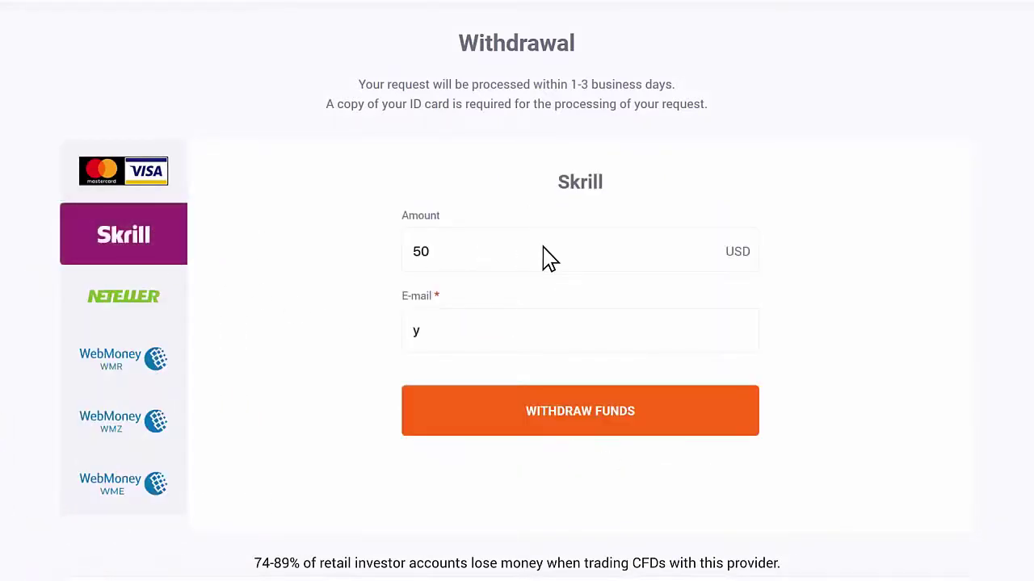